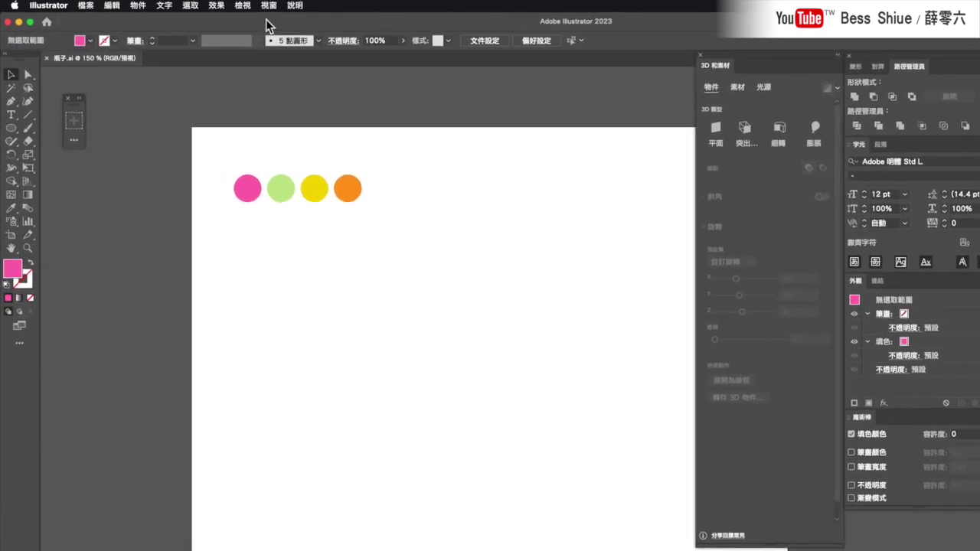
Open the Window menu to list Illustrator's panels.
click(295, 8)
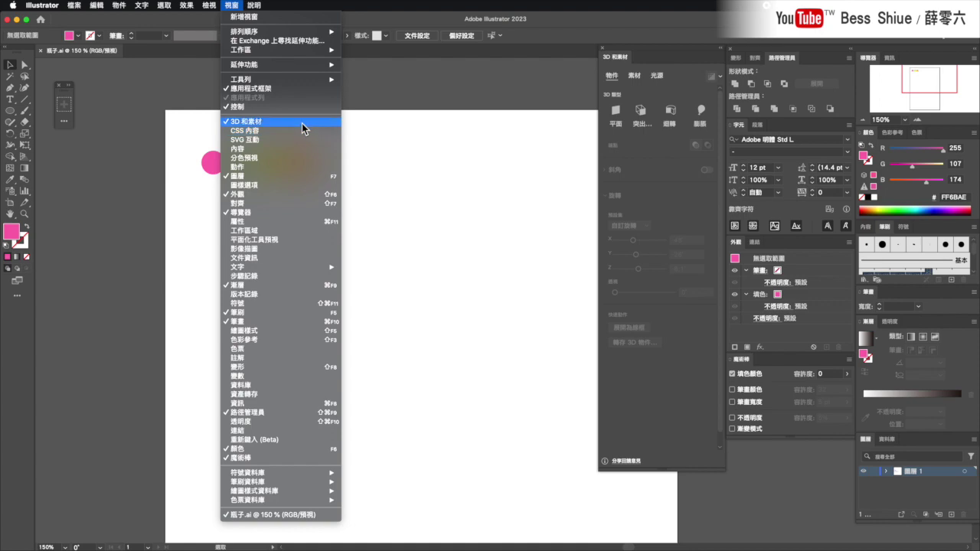
Enable the 3D and Materials panel from the Window menu.
click(302, 123)
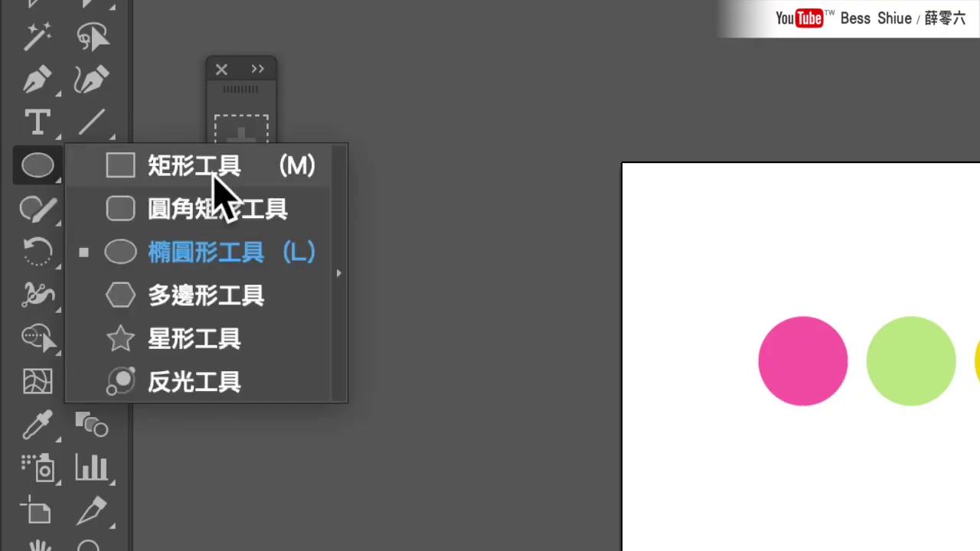
Draw the pink cap rectangle and a small rounded-rectangle neck shape.
click(218, 176)
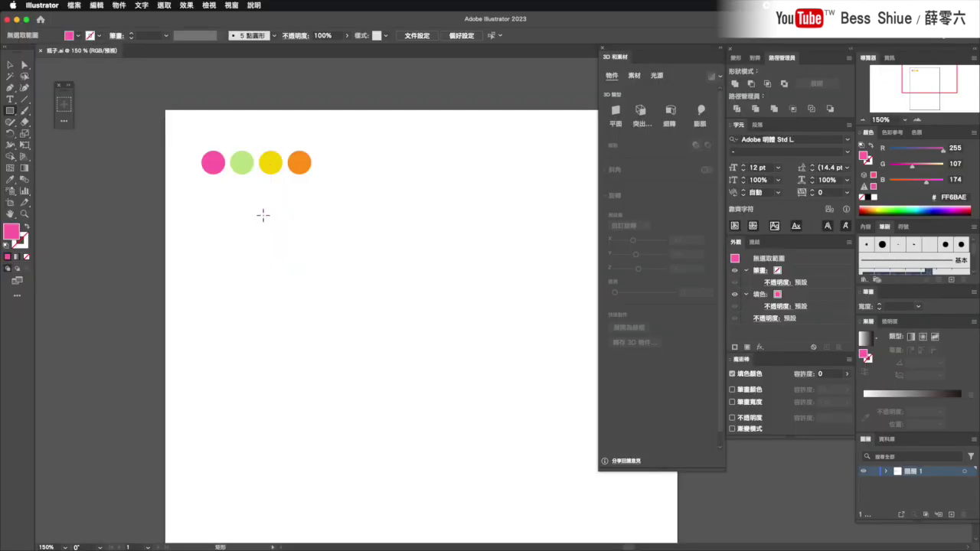
drag(259, 212, 283, 223)
drag(283, 224, 282, 229)
click(10, 110)
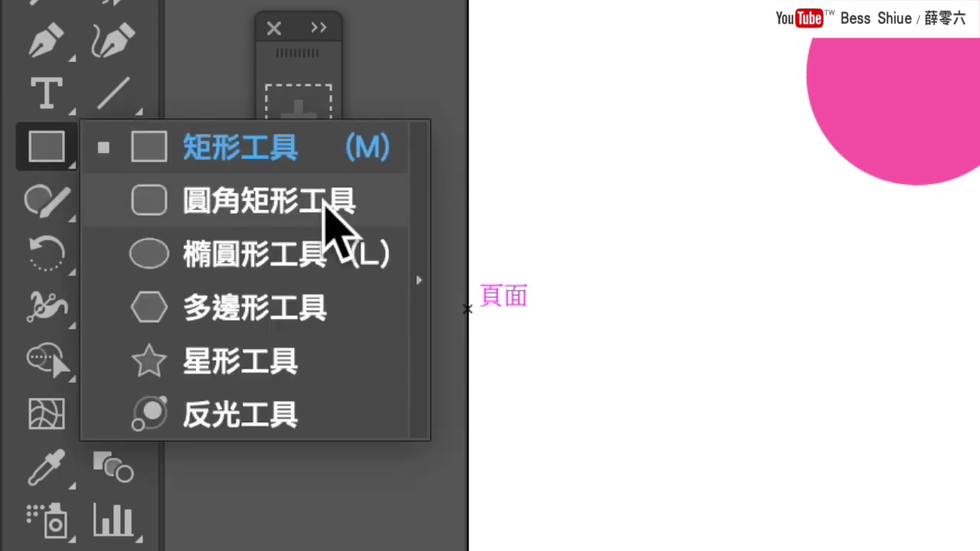
click(326, 203)
drag(426, 298, 486, 352)
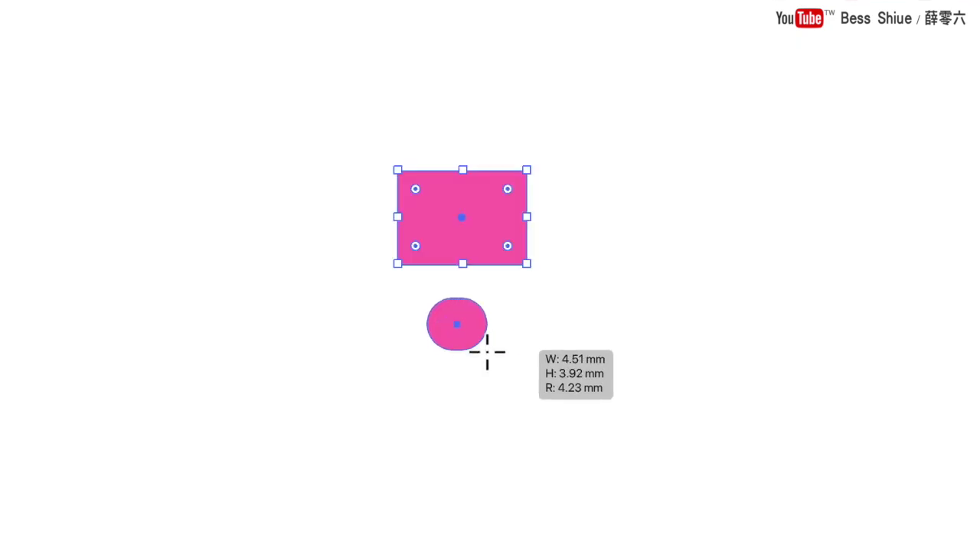
drag(487, 352, 503, 356)
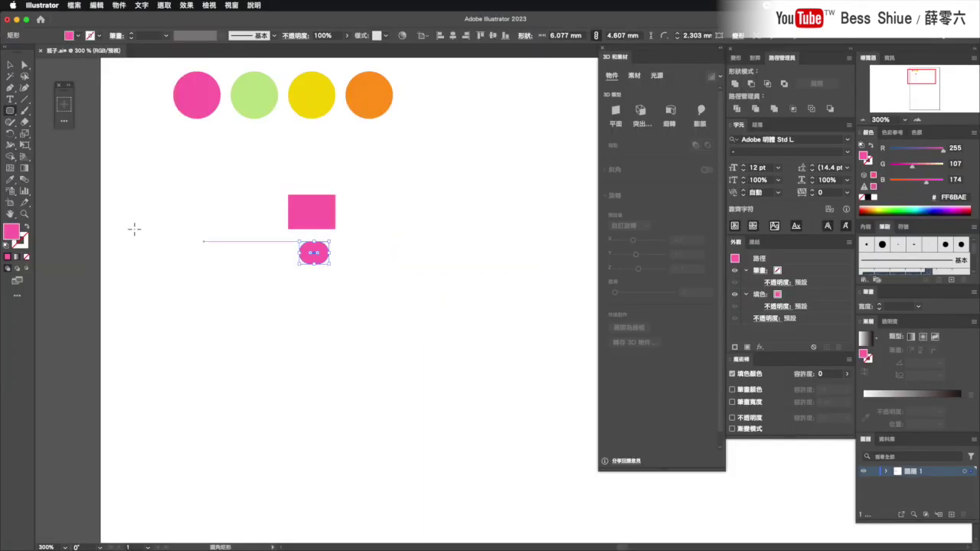
Colour the neck green from the green circle, tuck it under the cap, and bring the cap forward.
click(10, 179)
click(247, 89)
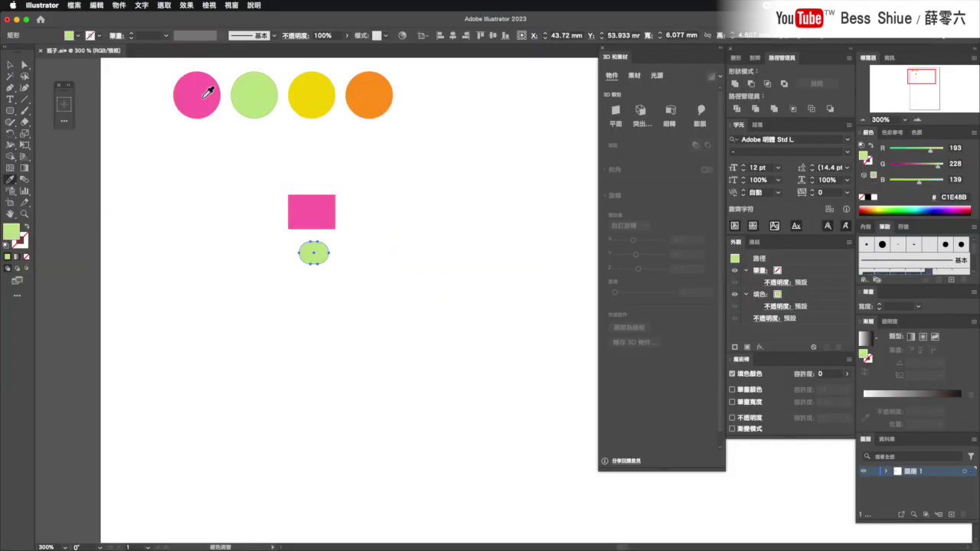
click(10, 65)
drag(315, 255, 312, 231)
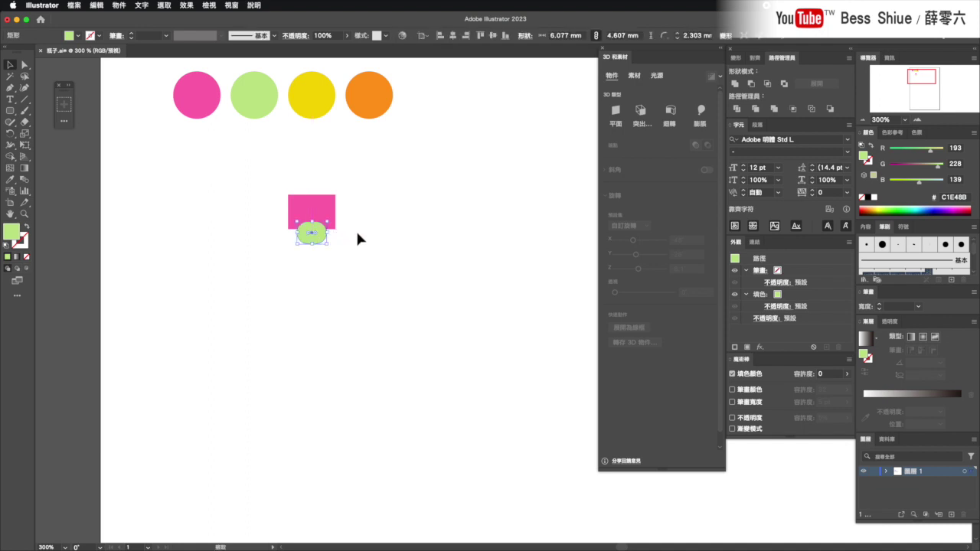
click(323, 207)
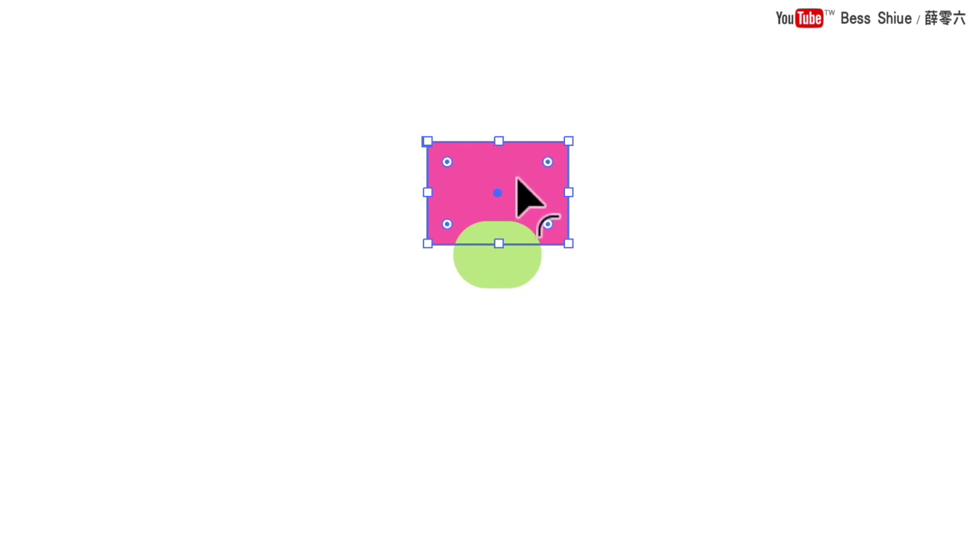
right_click(519, 184)
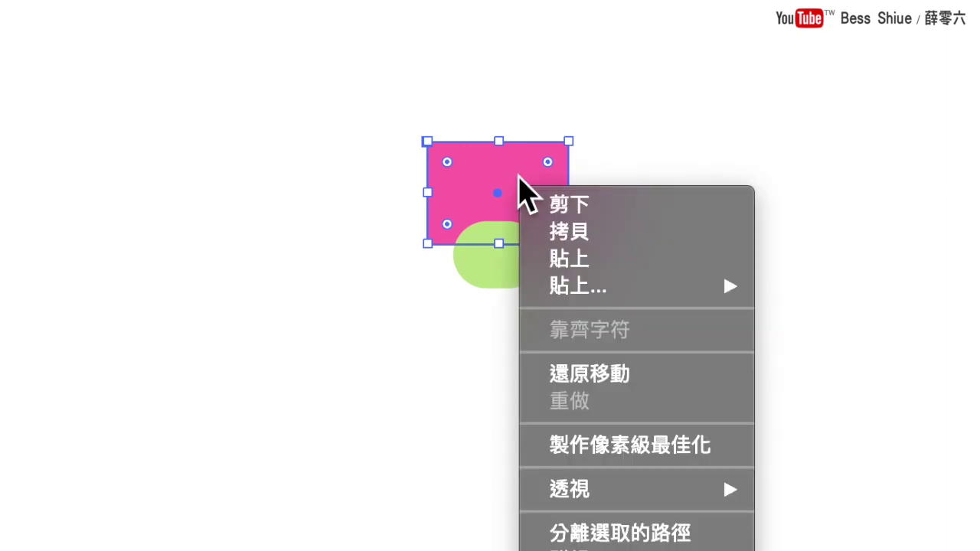
mouse_move(418, 448)
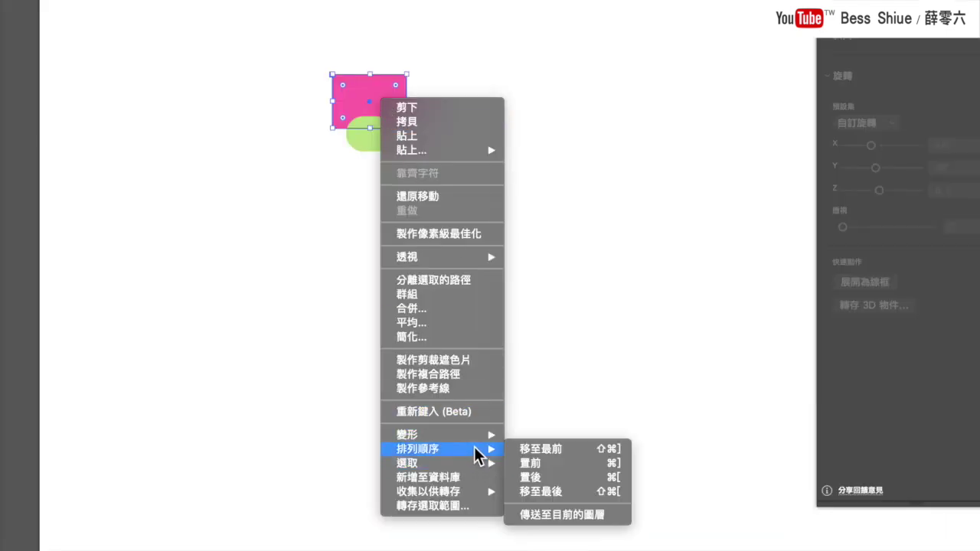
click(567, 449)
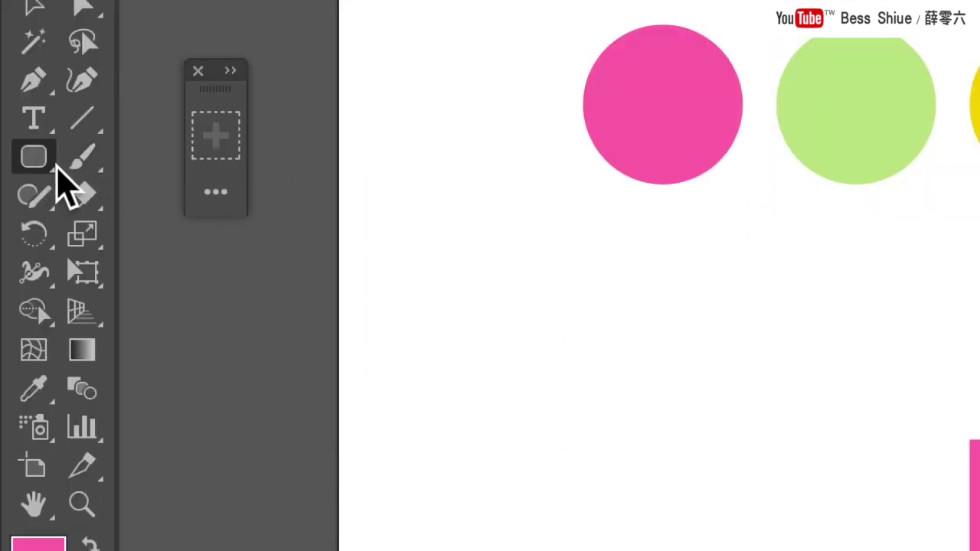
Draw a tall rounded bottle body, about 13.82 × 24.01 mm, below the neck and fill it orange.
click(33, 157)
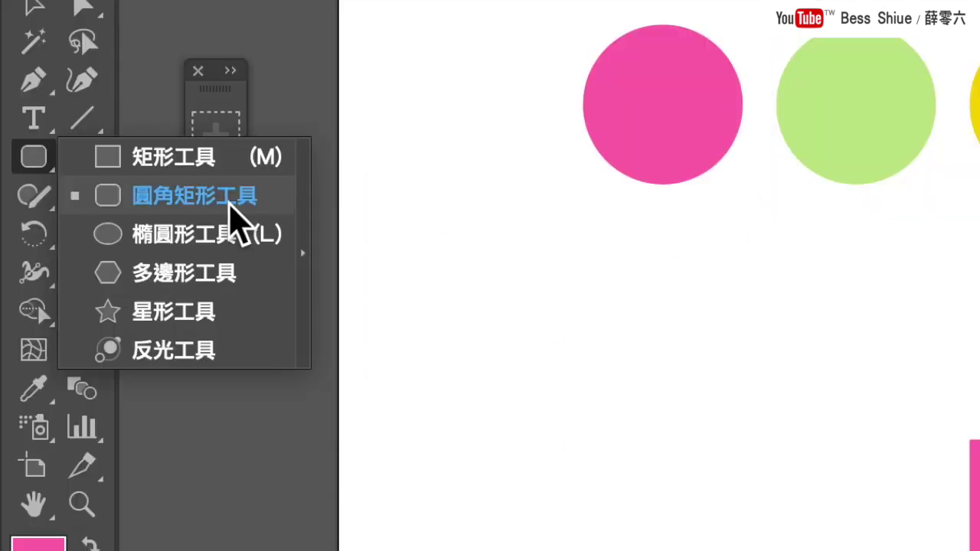
click(230, 204)
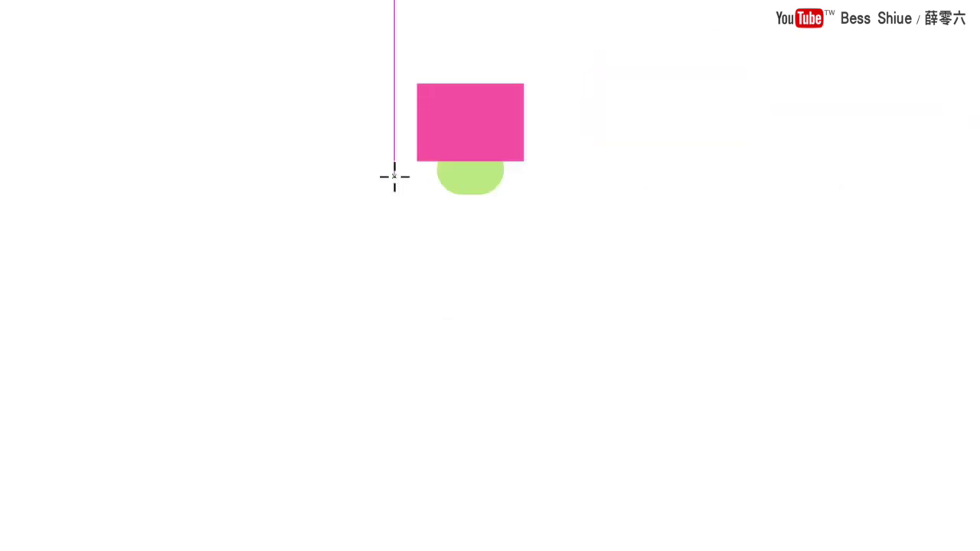
mouse_move(395, 176)
mouse_down()
mouse_move(413, 182)
mouse_move(546, 381)
mouse_move(546, 454)
mouse_up()
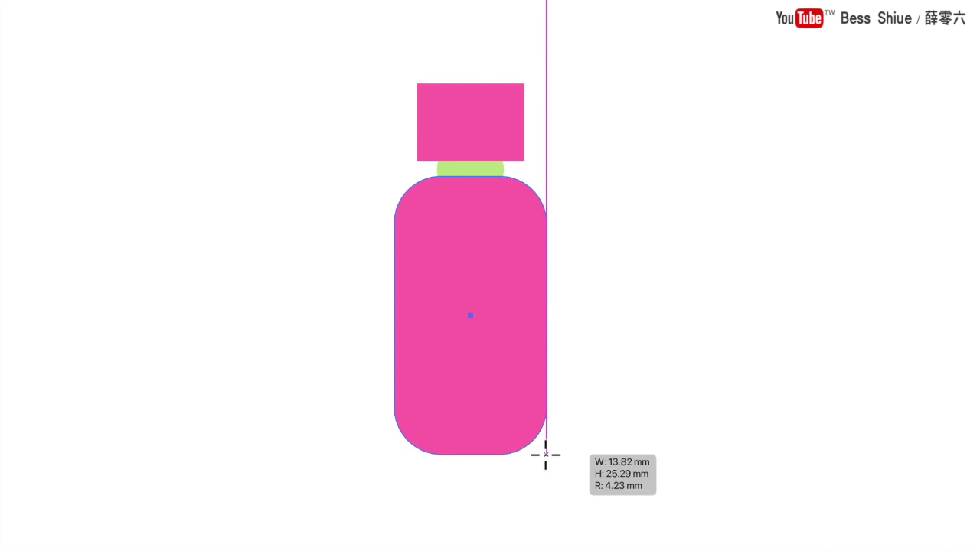
mouse_move(545, 455)
mouse_down()
mouse_move(544, 432)
mouse_move(544, 440)
mouse_up()
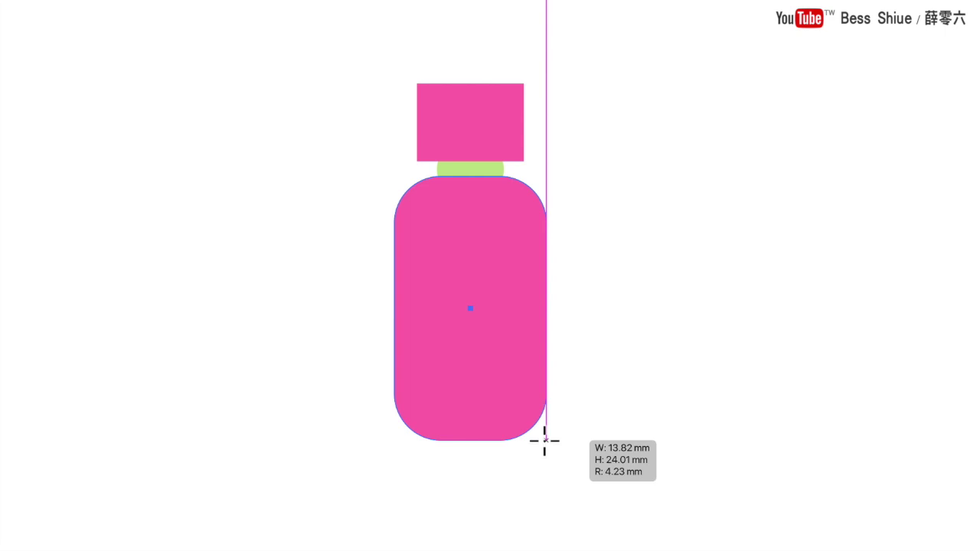
drag(544, 441, 544, 440)
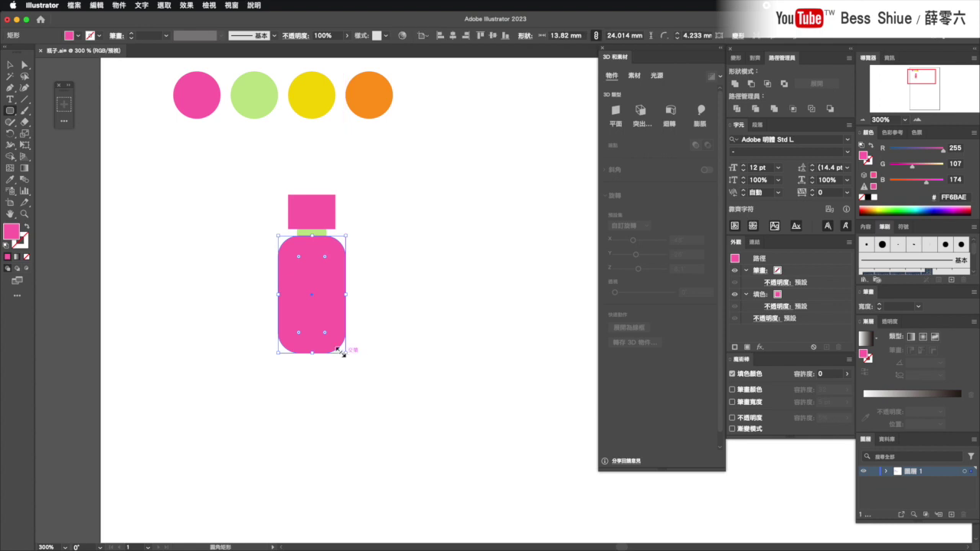
key(i)
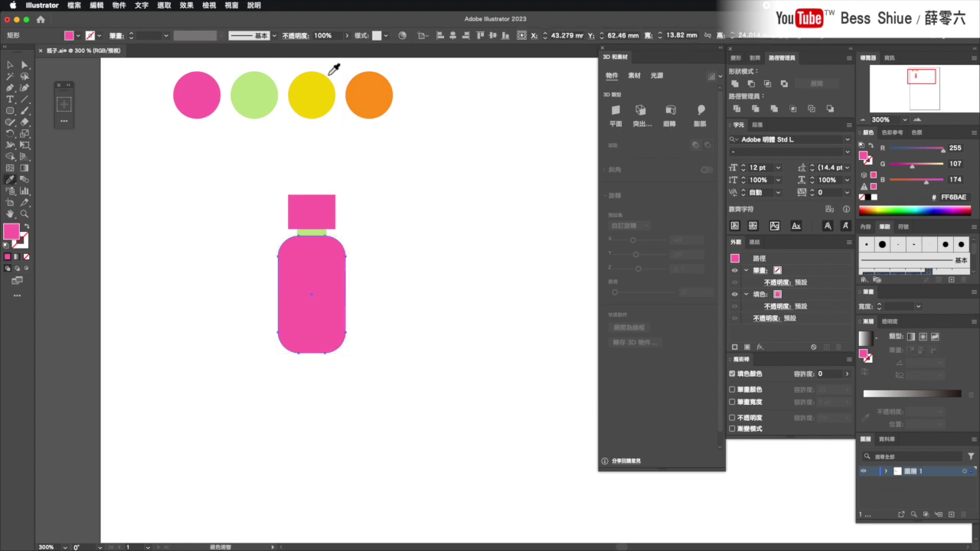
click(314, 84)
click(375, 92)
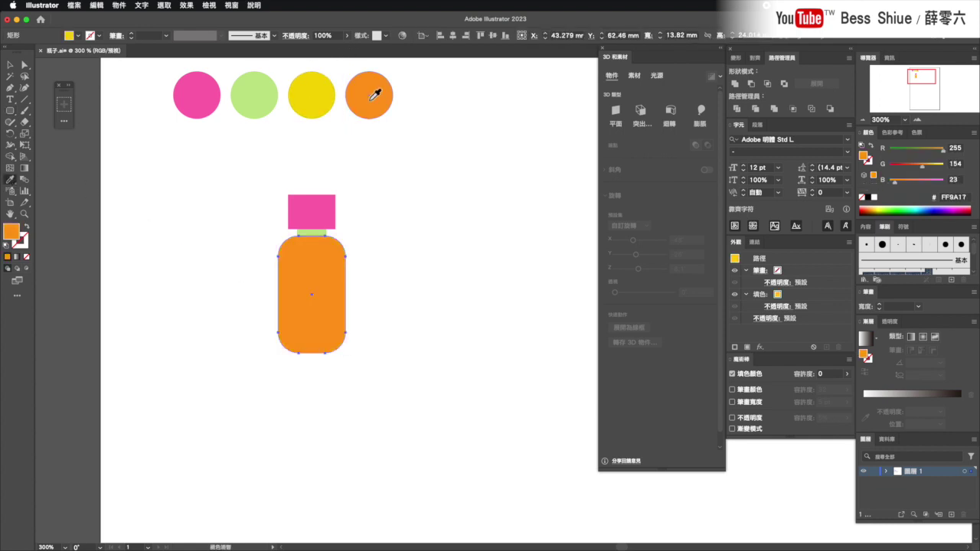
click(10, 110)
click(193, 170)
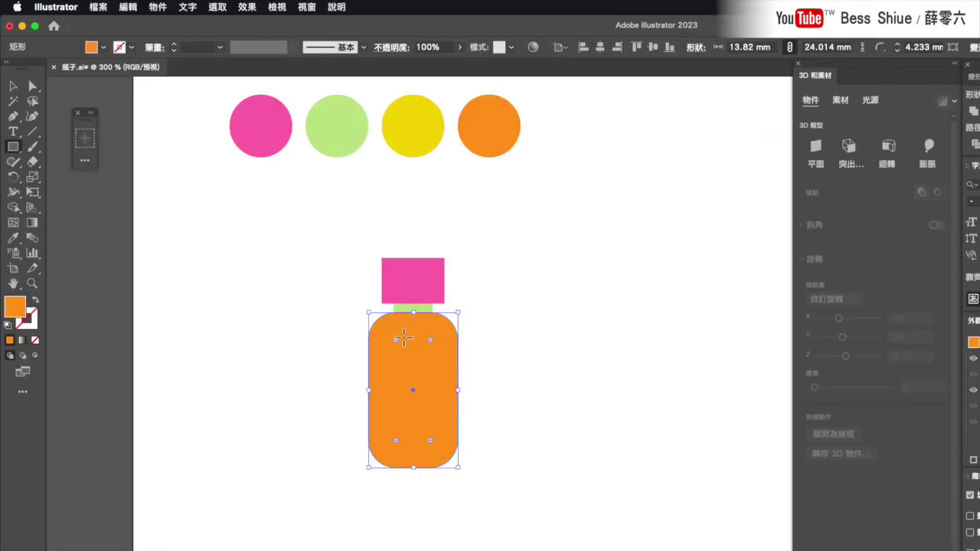
Add a yellow label rectangle, about 8.331 × 16.761 mm, on the body and select the bottle.
mouse_move(403, 335)
mouse_down()
mouse_move(418, 396)
mouse_move(458, 444)
mouse_up()
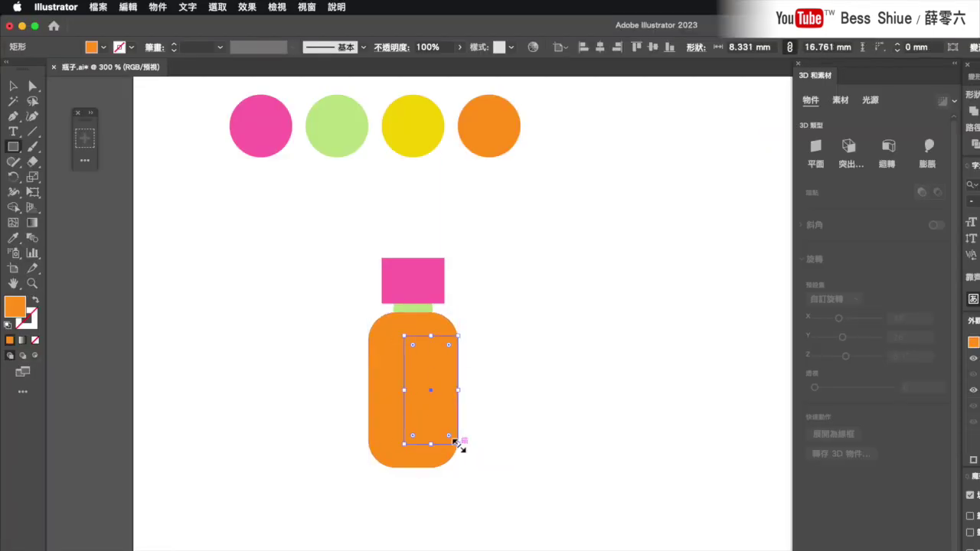
click(13, 238)
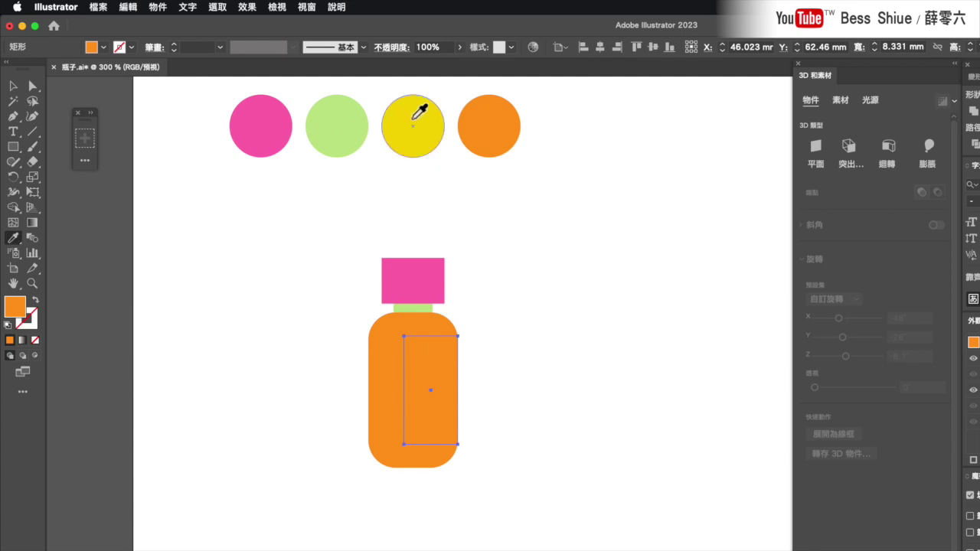
click(412, 116)
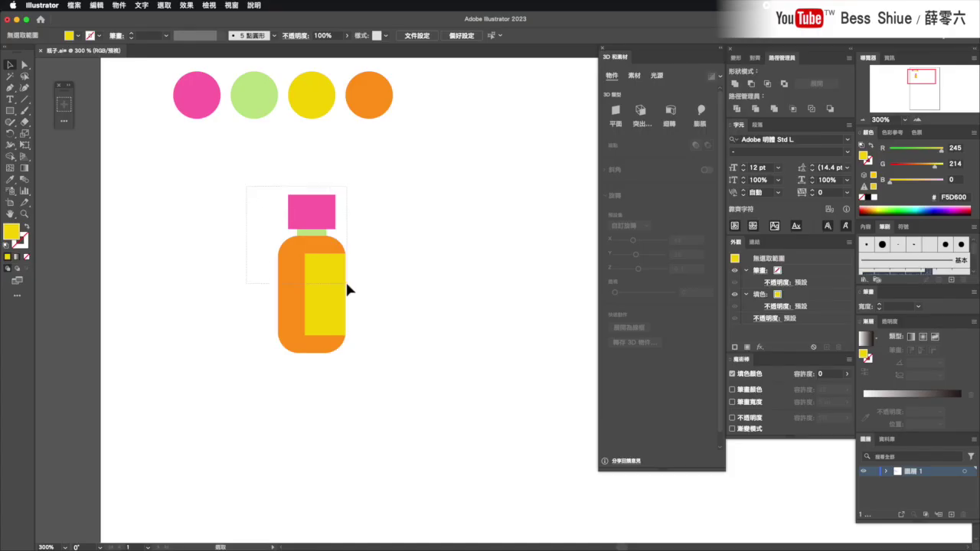
click(316, 293)
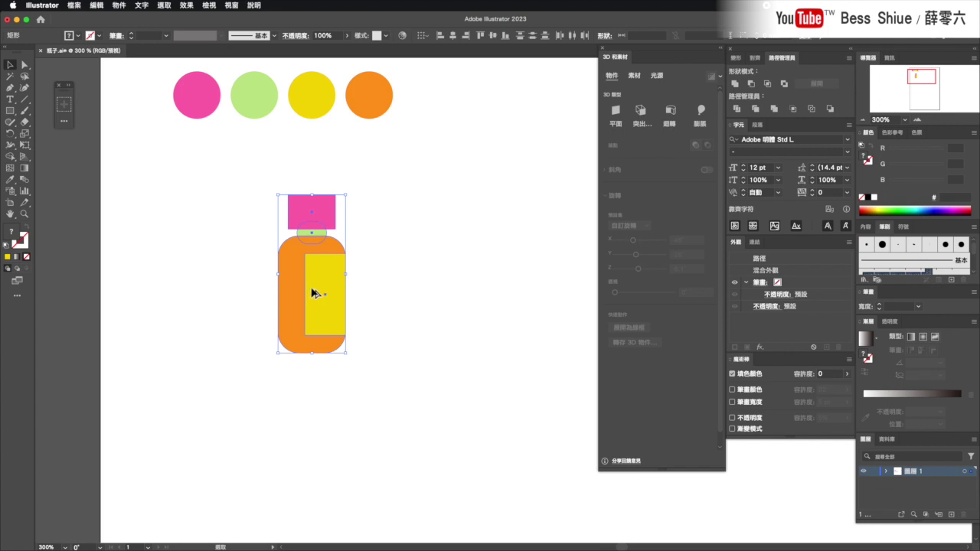
Duplicate the bottle twice to make a row of three bottles.
mouse_move(317, 291)
mouse_down()
mouse_move(468, 289)
mouse_move(382, 272)
mouse_up()
click(360, 290)
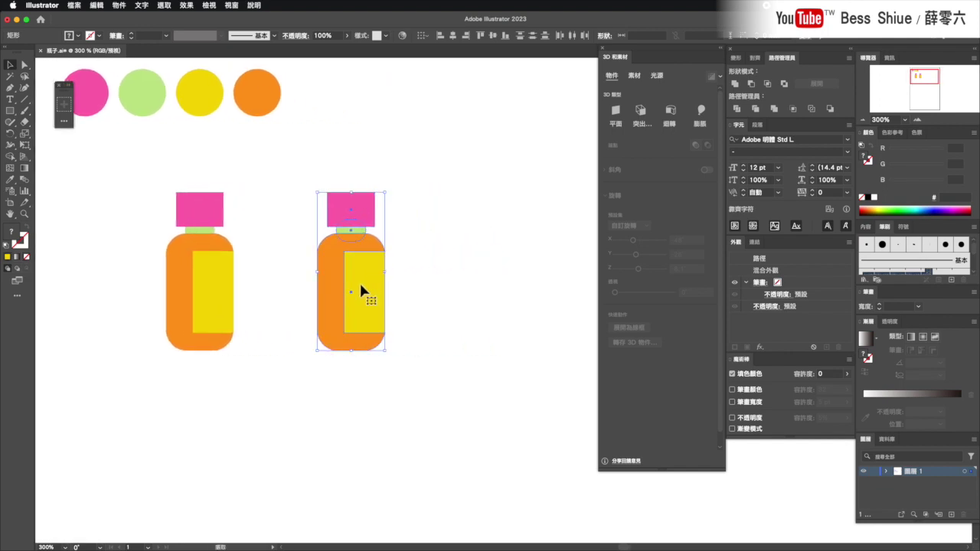
drag(361, 290, 512, 283)
click(242, 394)
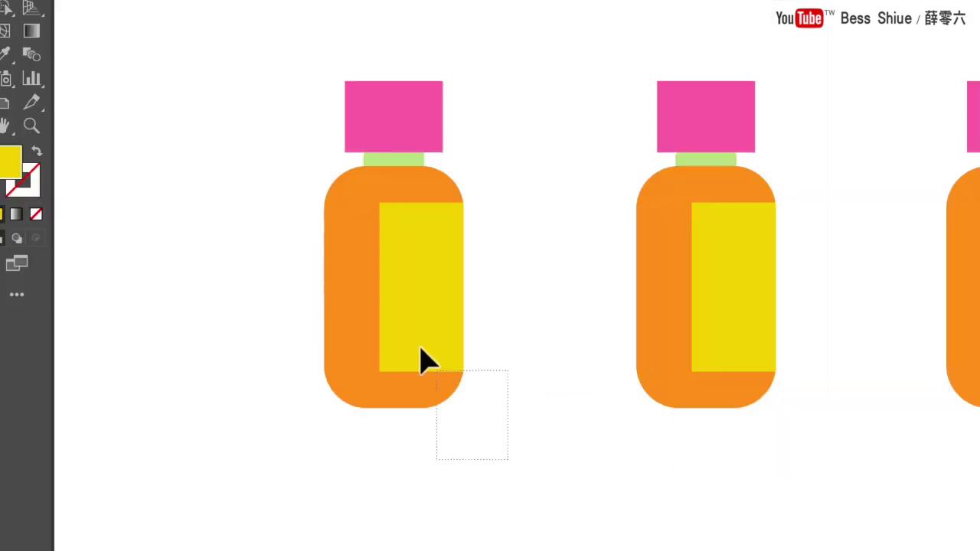
Send the left bottle's orange body behind its green neck.
click(179, 285)
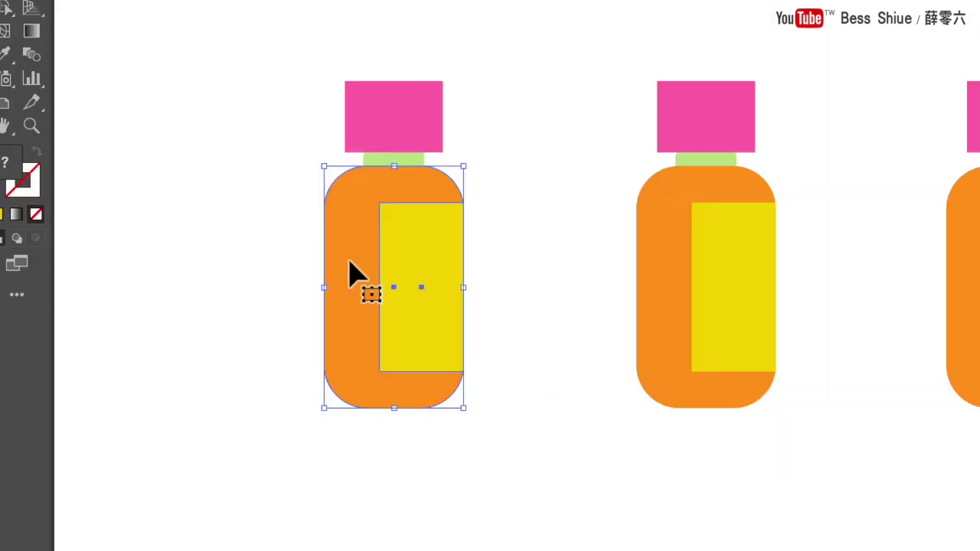
right_click(178, 282)
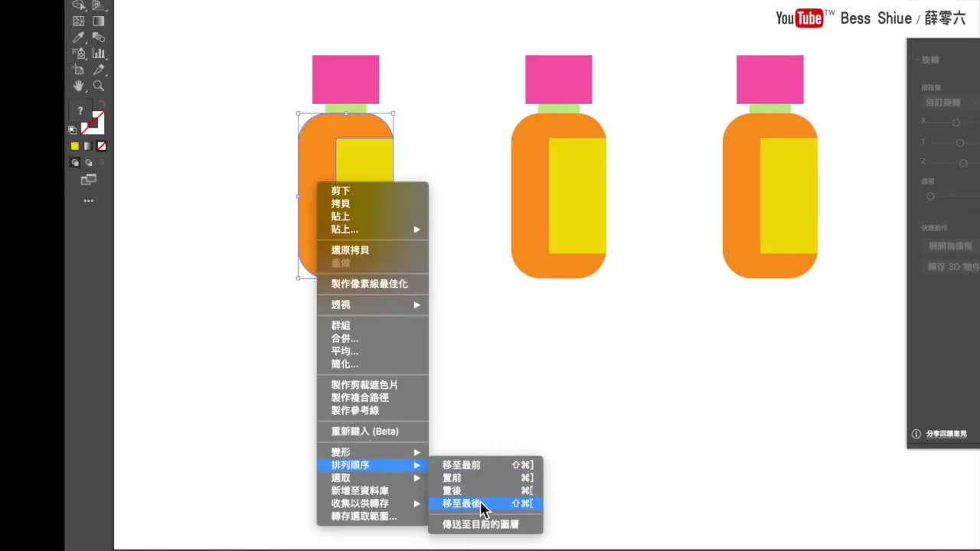
click(482, 505)
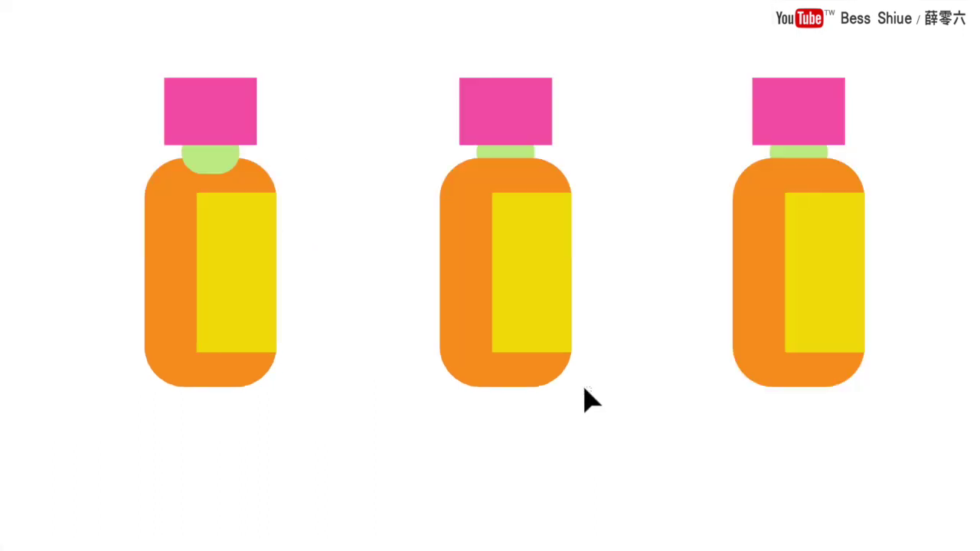
drag(395, 353, 367, 349)
Divide the middle bottle's body and label with Pathfinder and send the pieces to back.
drag(538, 392, 472, 302)
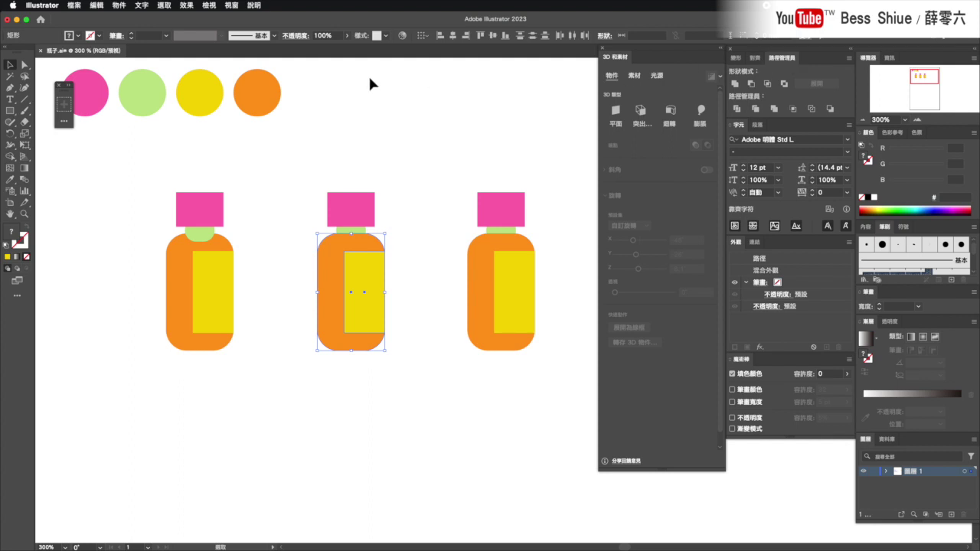
click(230, 6)
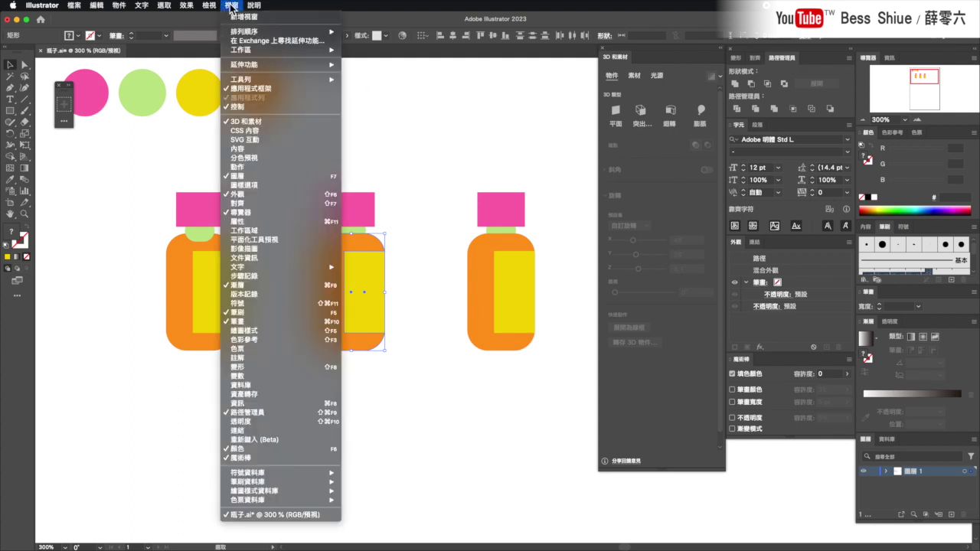
click(276, 418)
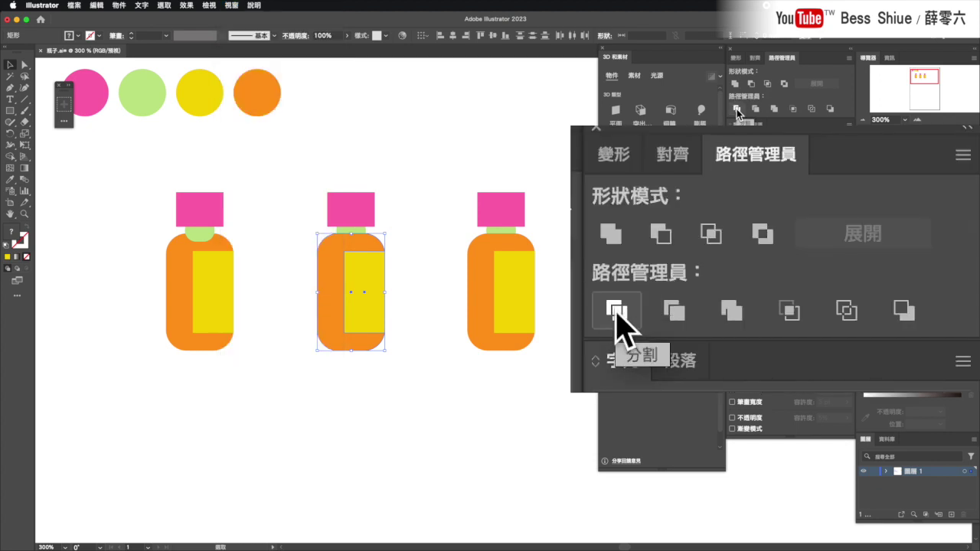
click(736, 109)
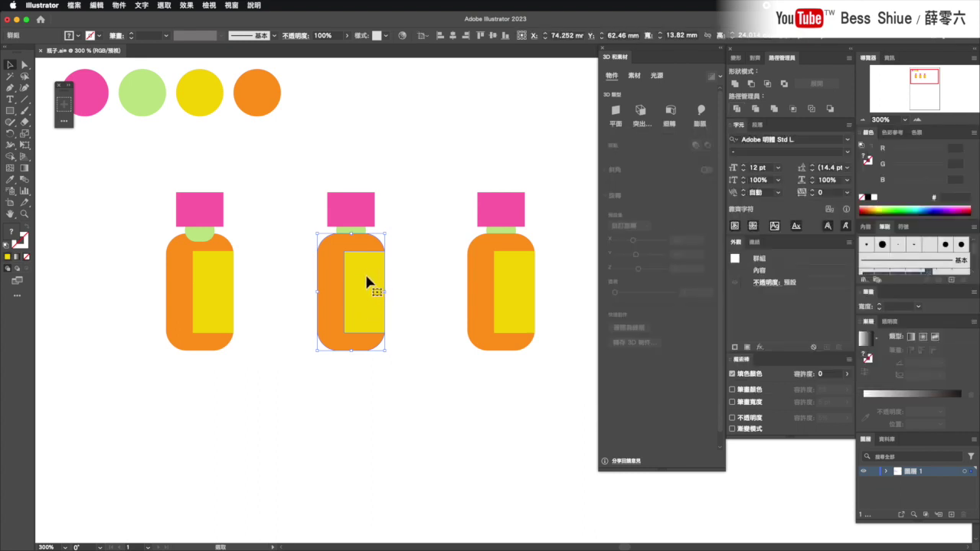
right_click(366, 278)
mouse_move(406, 452)
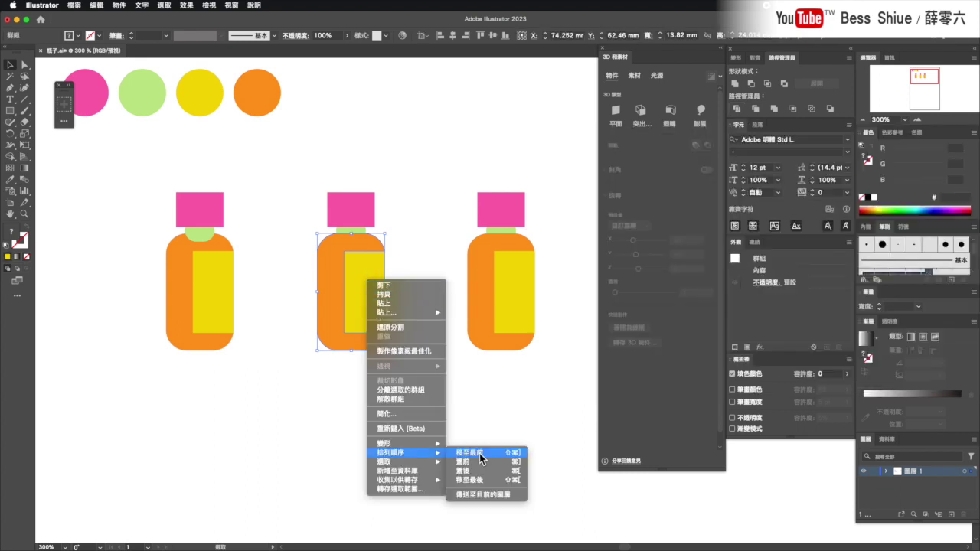
click(478, 479)
click(499, 478)
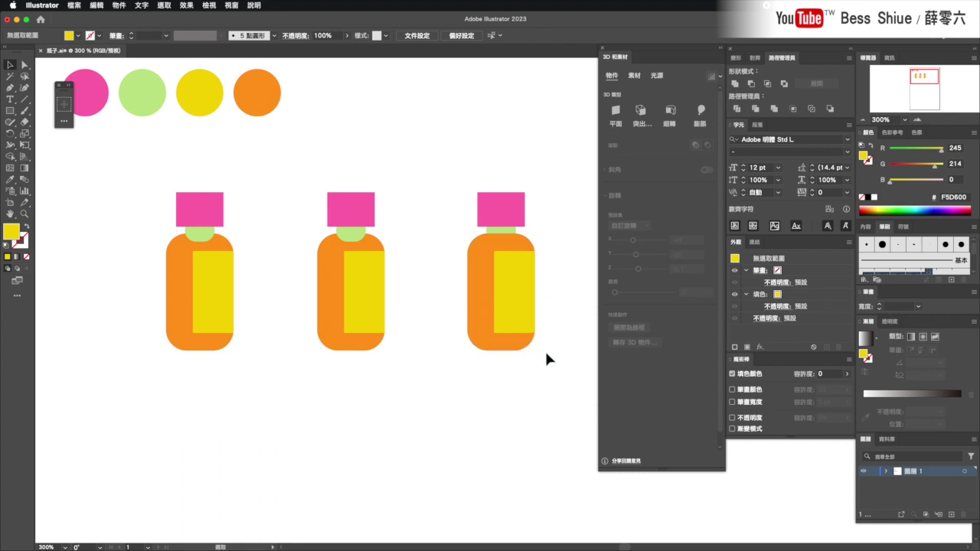
Divide the right bottle's body and label the same way and send them to back.
drag(504, 324, 505, 324)
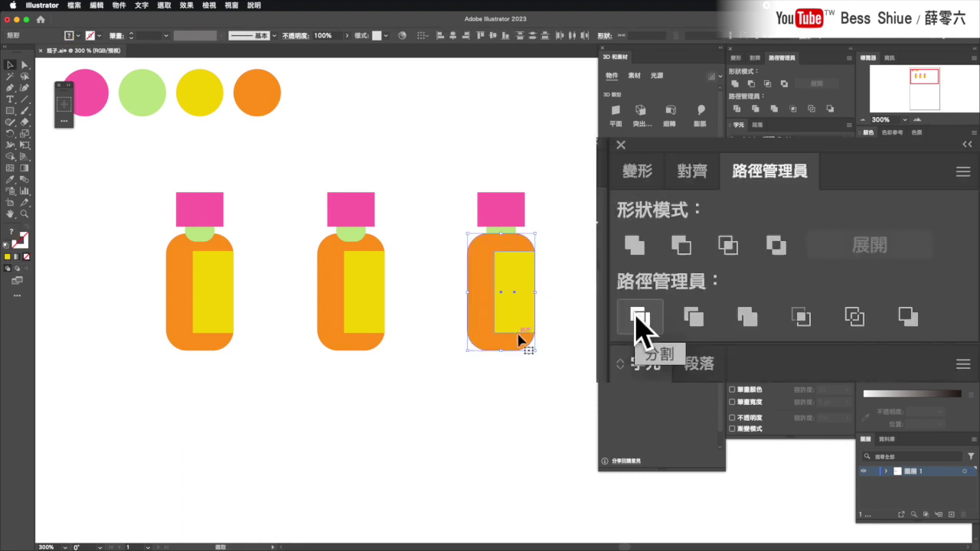
click(737, 111)
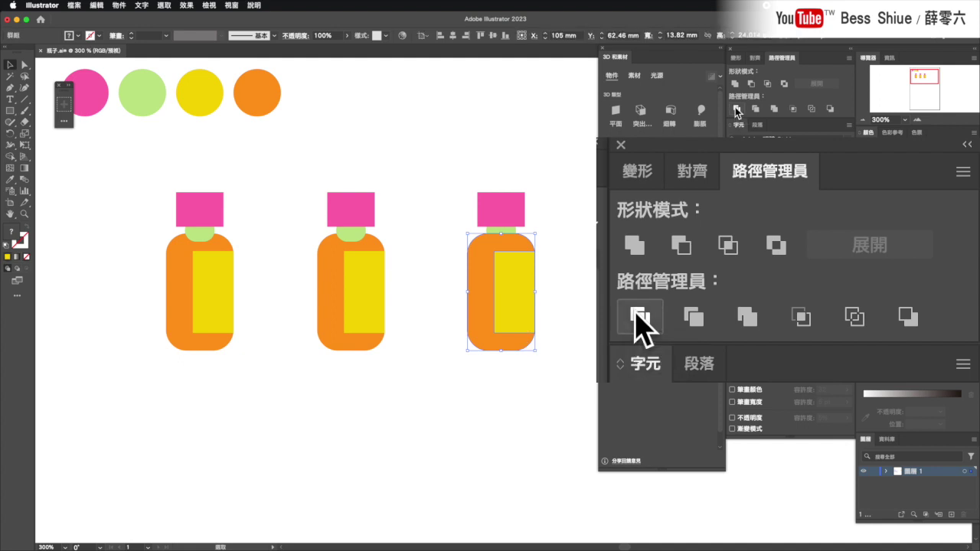
right_click(508, 285)
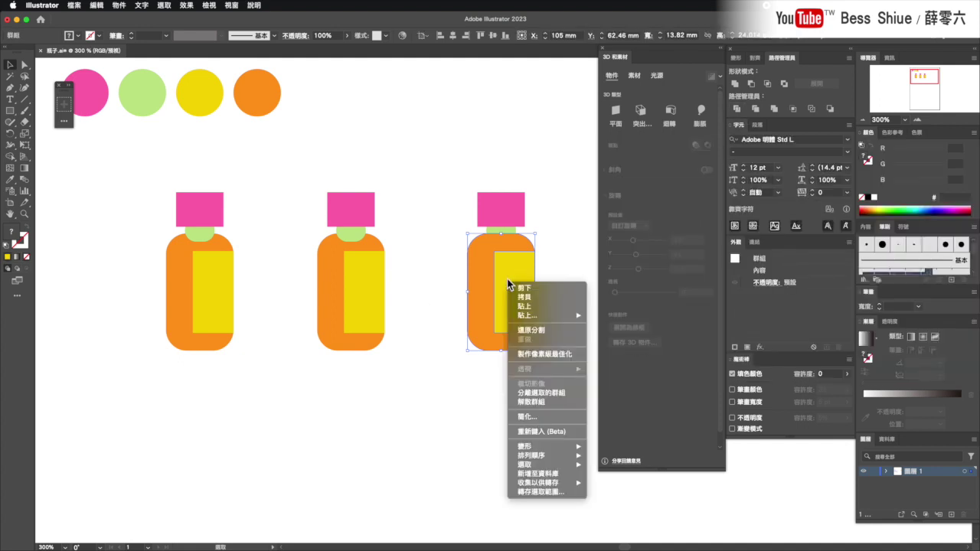
mouse_move(536, 456)
click(638, 484)
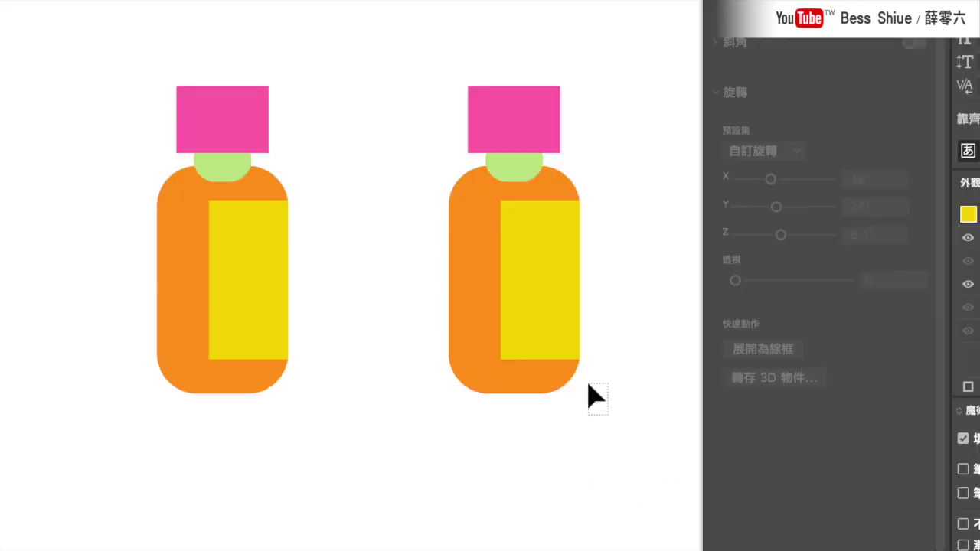
Group the right bottle's cap, neck, body and label, then deselect.
drag(549, 361, 453, 178)
drag(414, 47, 416, 54)
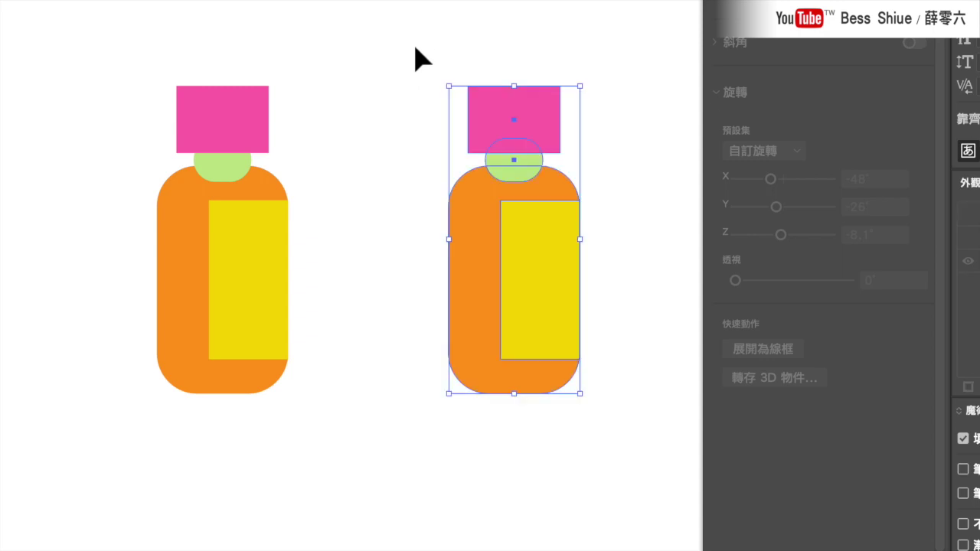
right_click(521, 112)
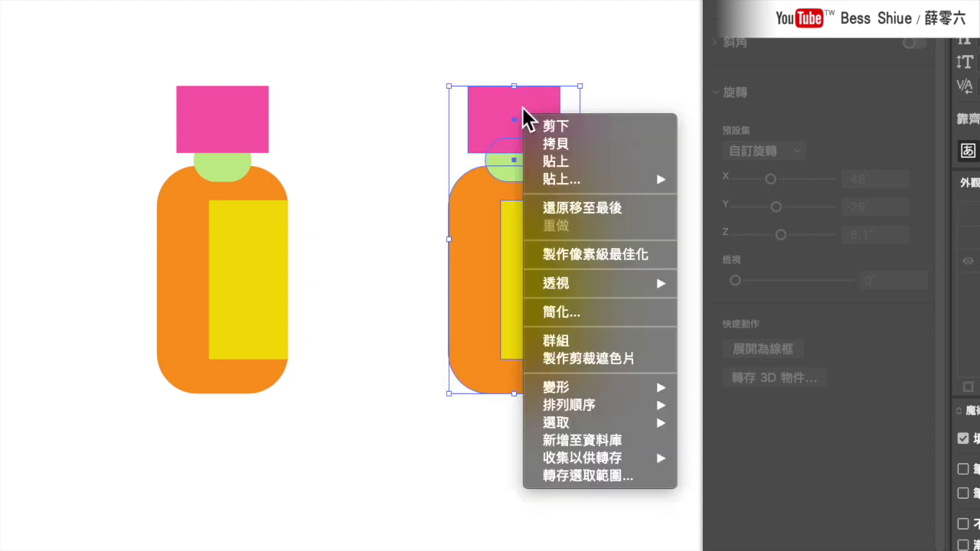
click(575, 344)
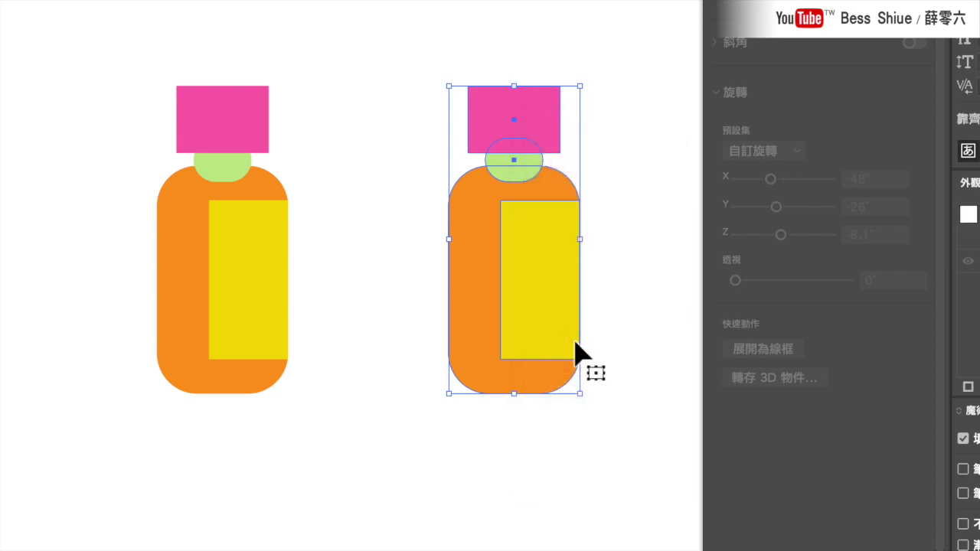
click(466, 166)
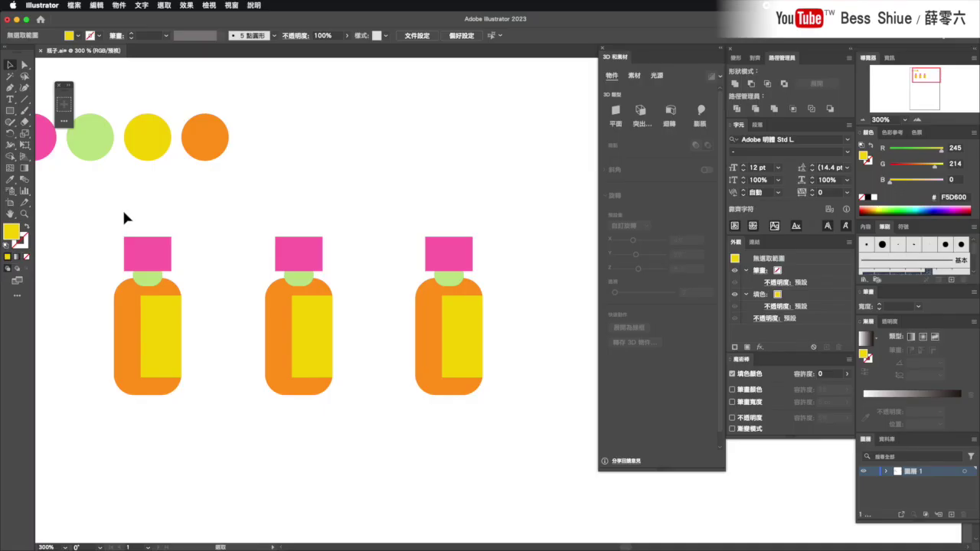
Select all three bottles and apply Revolve in the 3D and Materials panel.
drag(85, 202, 515, 427)
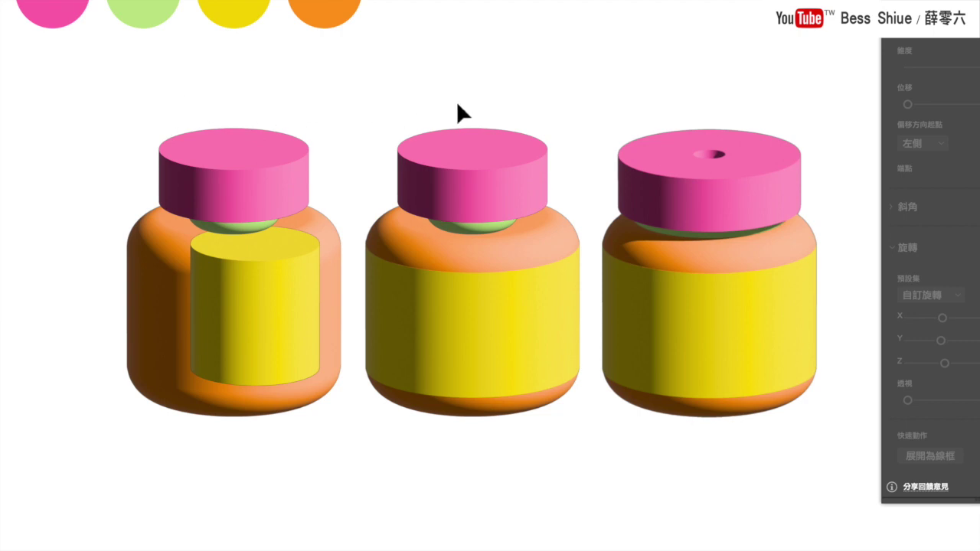
drag(548, 107, 514, 92)
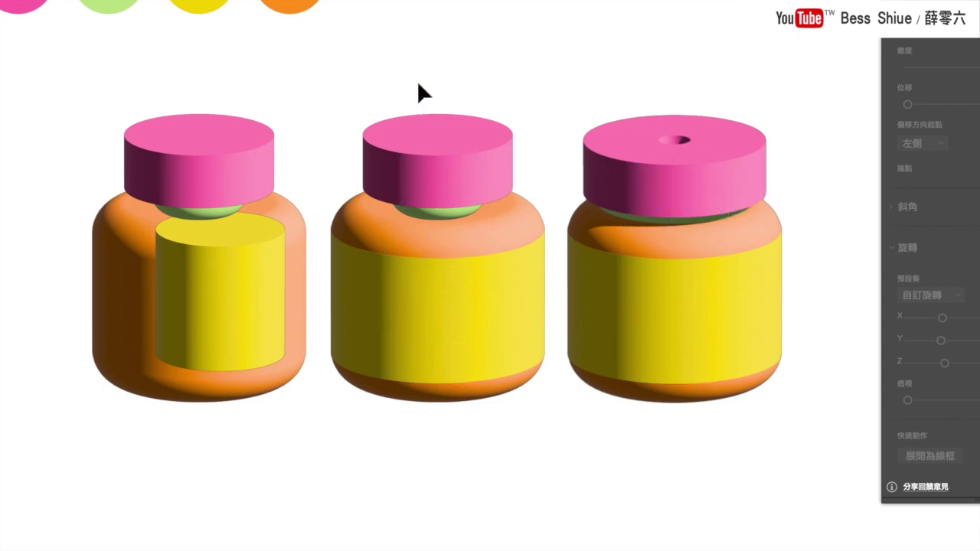
Tilt the middle and right 3D bottles forward on the X axis to show their tops.
drag(395, 71, 490, 436)
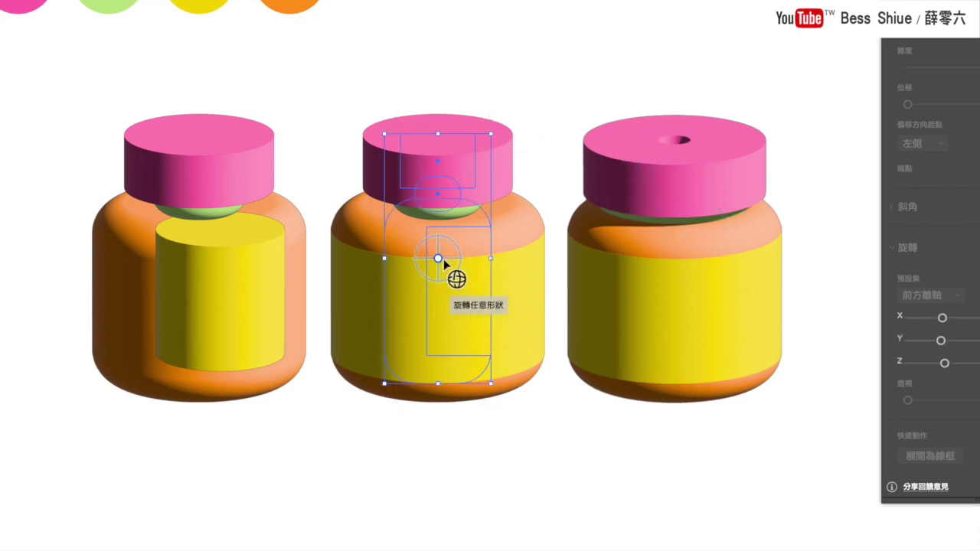
drag(450, 264, 438, 320)
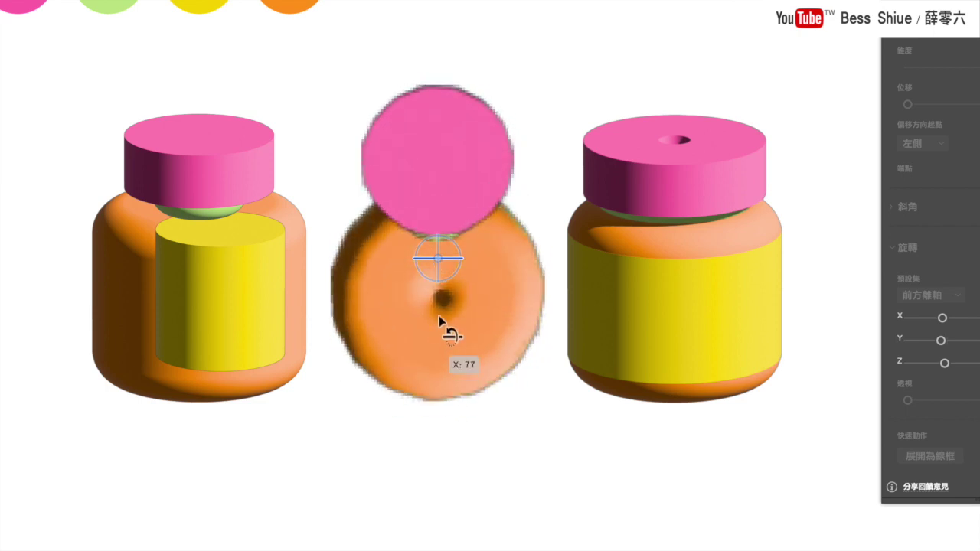
mouse_move(439, 320)
mouse_down()
mouse_move(448, 263)
mouse_move(466, 310)
mouse_up()
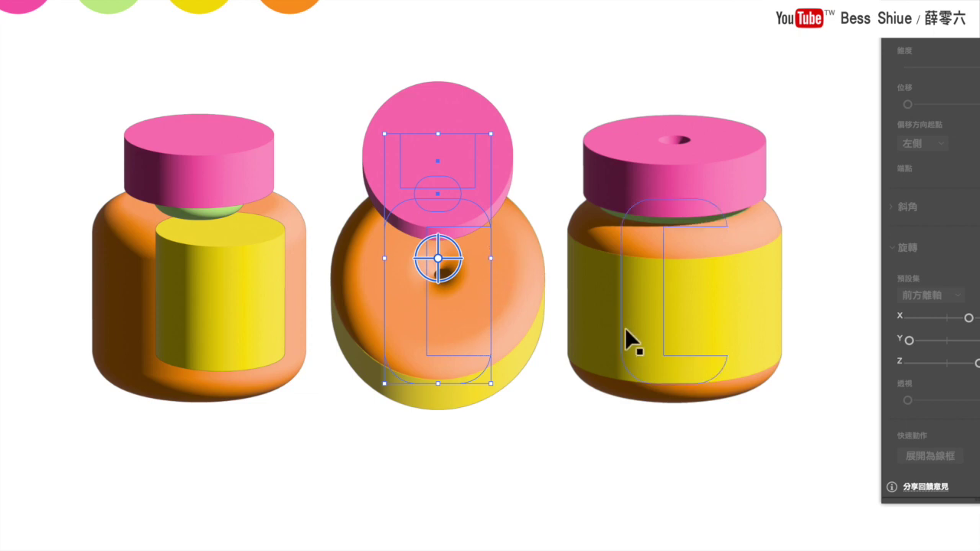
drag(617, 52, 740, 465)
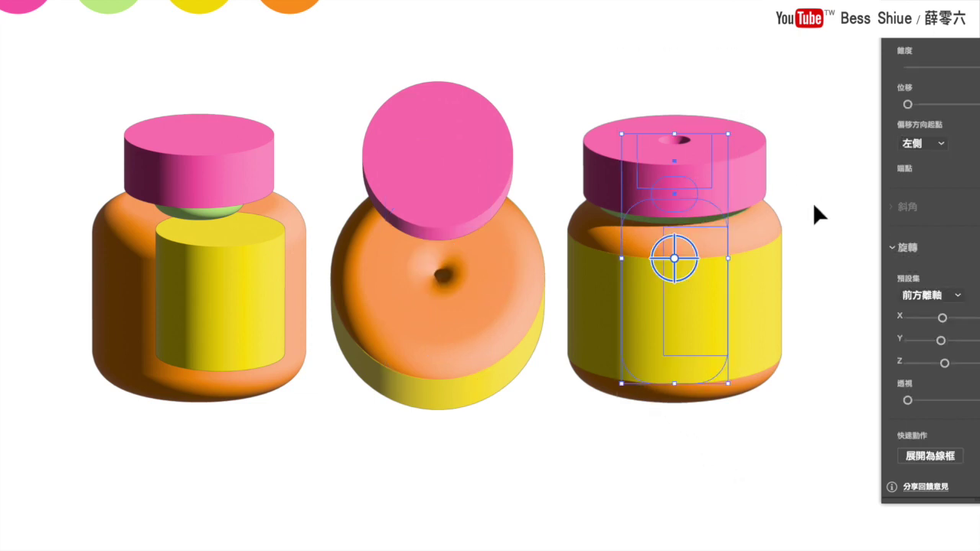
mouse_move(672, 244)
mouse_down()
mouse_move(679, 307)
mouse_move(680, 261)
mouse_up()
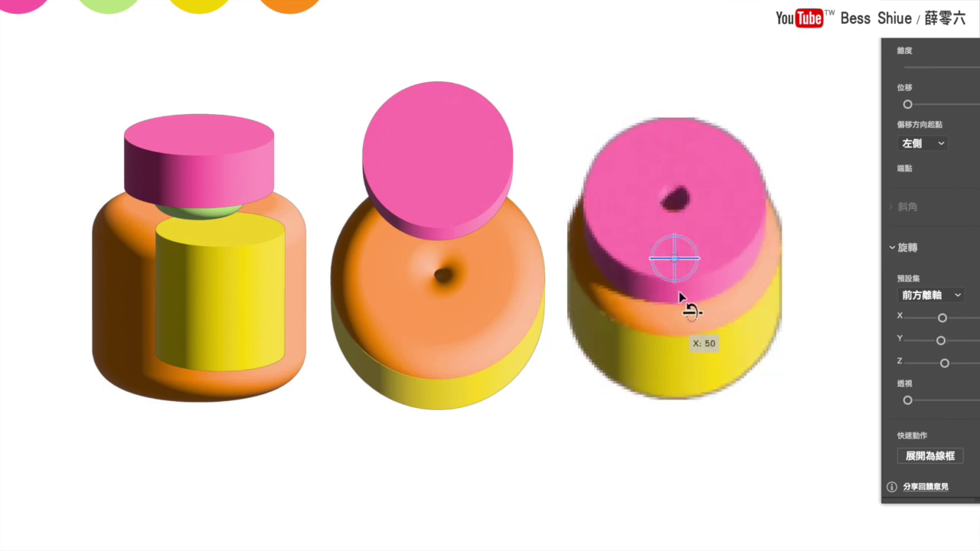
drag(681, 261, 684, 278)
click(503, 424)
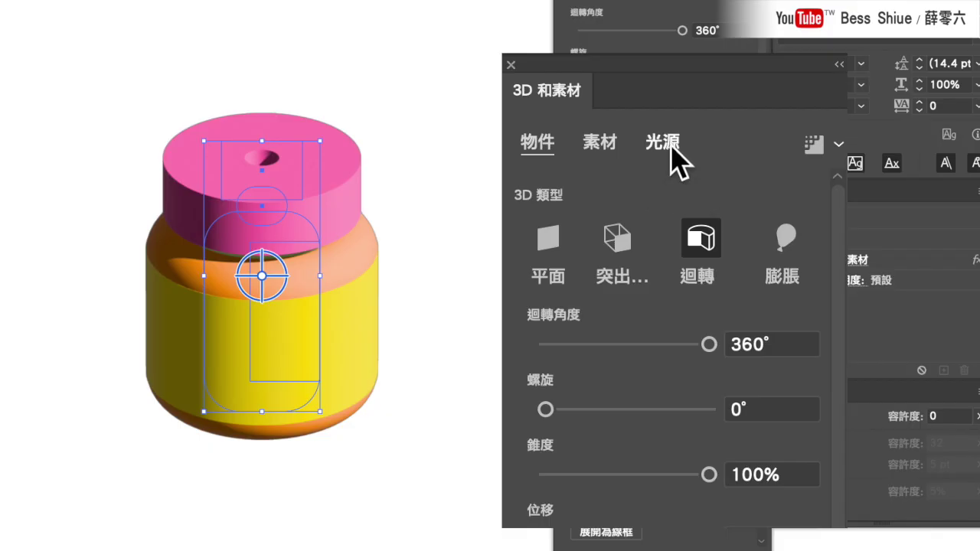
In the Light tab, move the light source so it lights the bottle from the right.
click(670, 147)
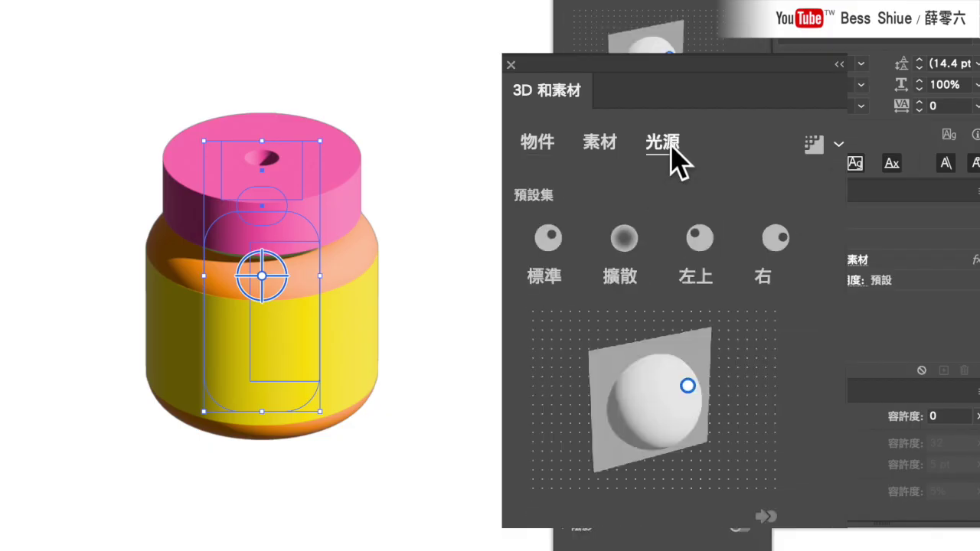
mouse_move(680, 386)
mouse_down()
mouse_move(660, 377)
mouse_move(671, 392)
mouse_move(669, 378)
mouse_move(655, 394)
mouse_move(644, 369)
mouse_move(691, 377)
mouse_up()
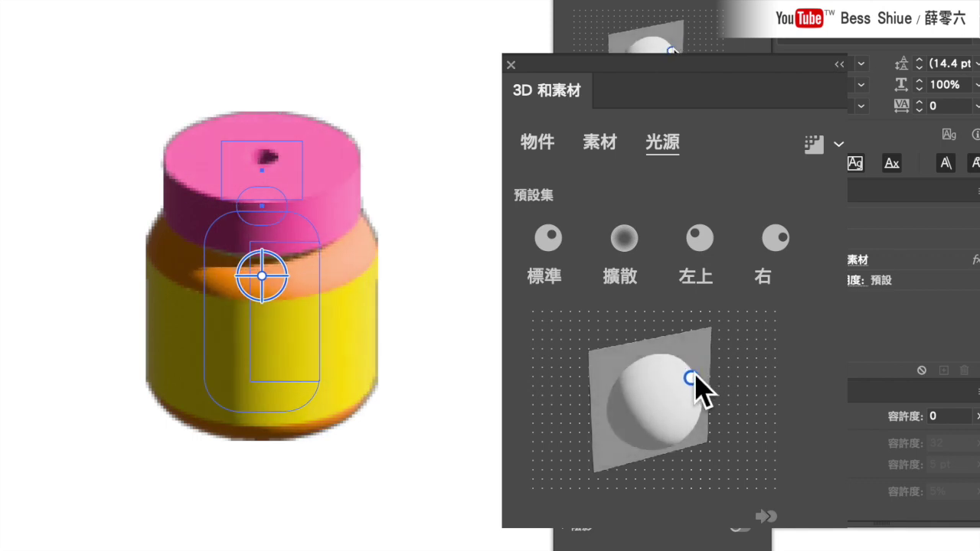